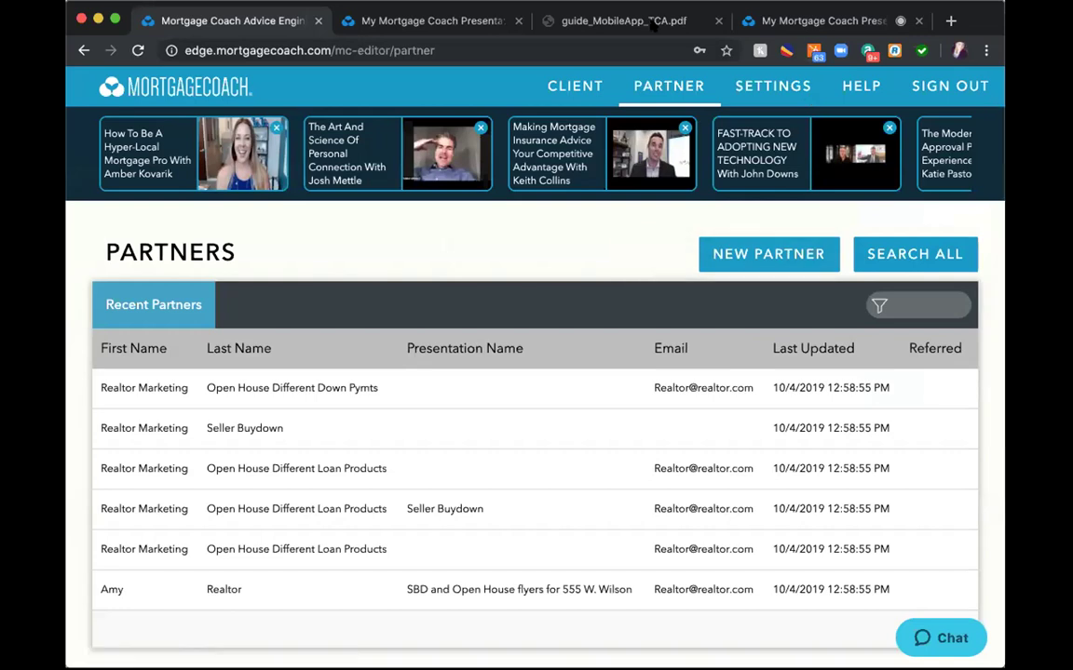
{"action": "left_click", "coordinate": [814, 51]}
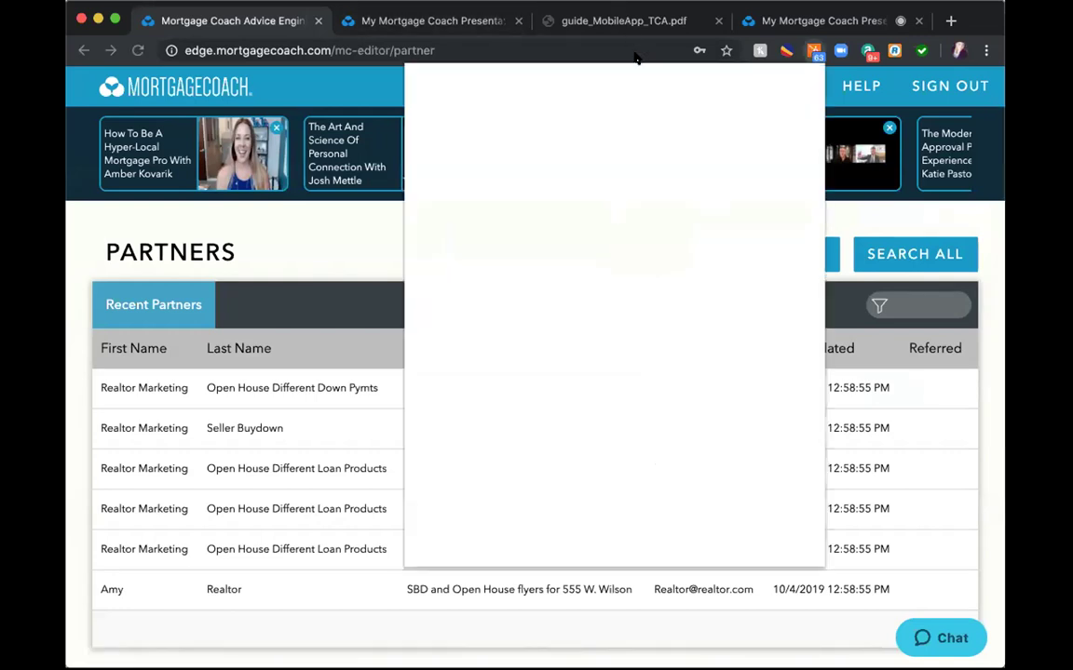
{"action": "left_click", "coordinate": [331, 247]}
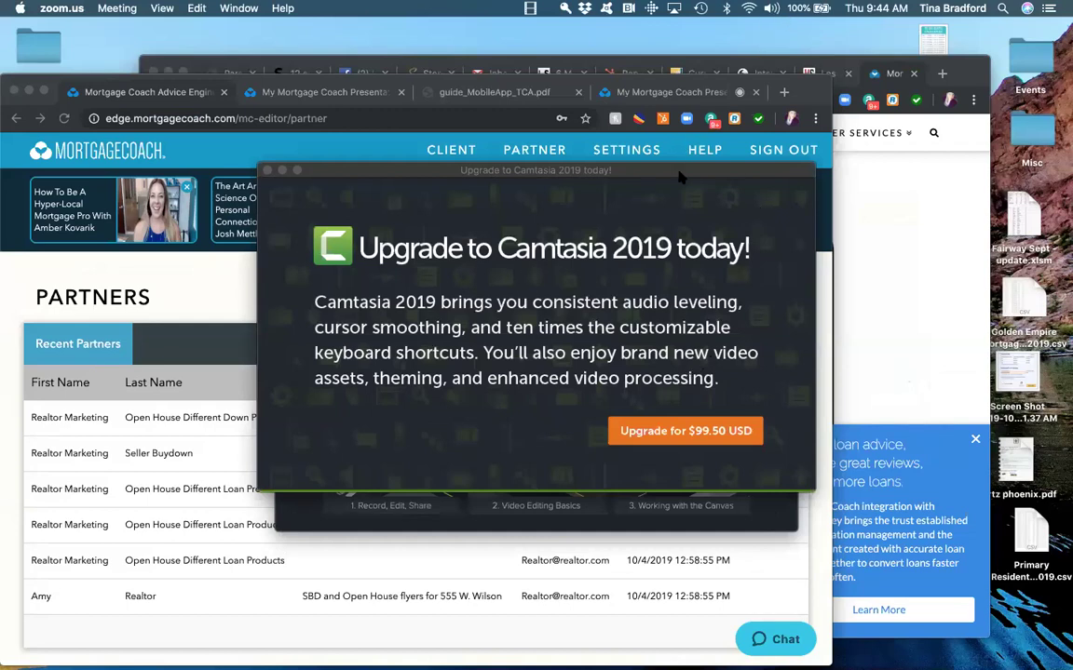
Dismiss the Camtasia 2019 upgrade offer, then create a new Camtasia project and open its screen recorder
{"action": "left_click_drag", "start_coordinate": [614, 171], "coordinate": [427, 161]}
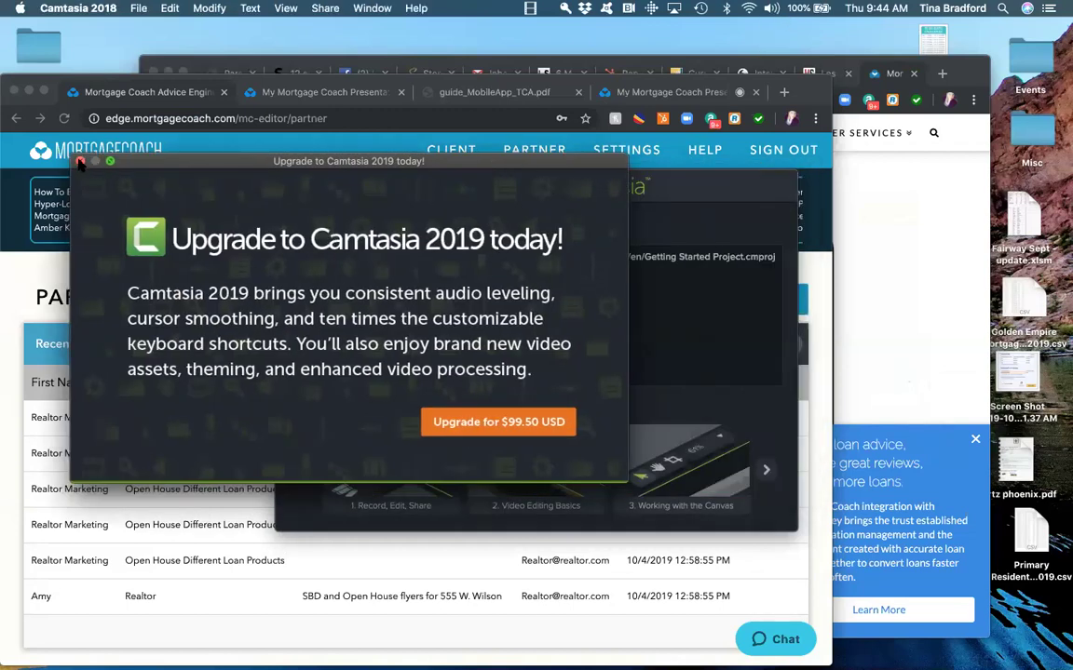
{"action": "left_click", "coordinate": [80, 161]}
{"action": "left_click_drag", "start_coordinate": [568, 172], "coordinate": [412, 60]}
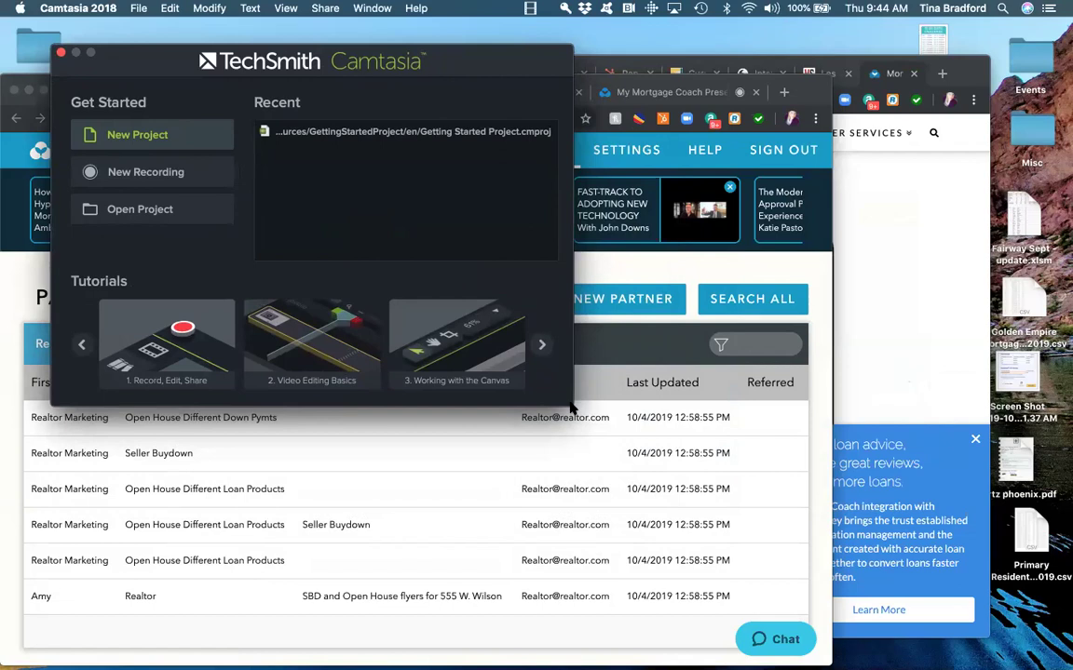
{"action": "left_click", "coordinate": [130, 135]}
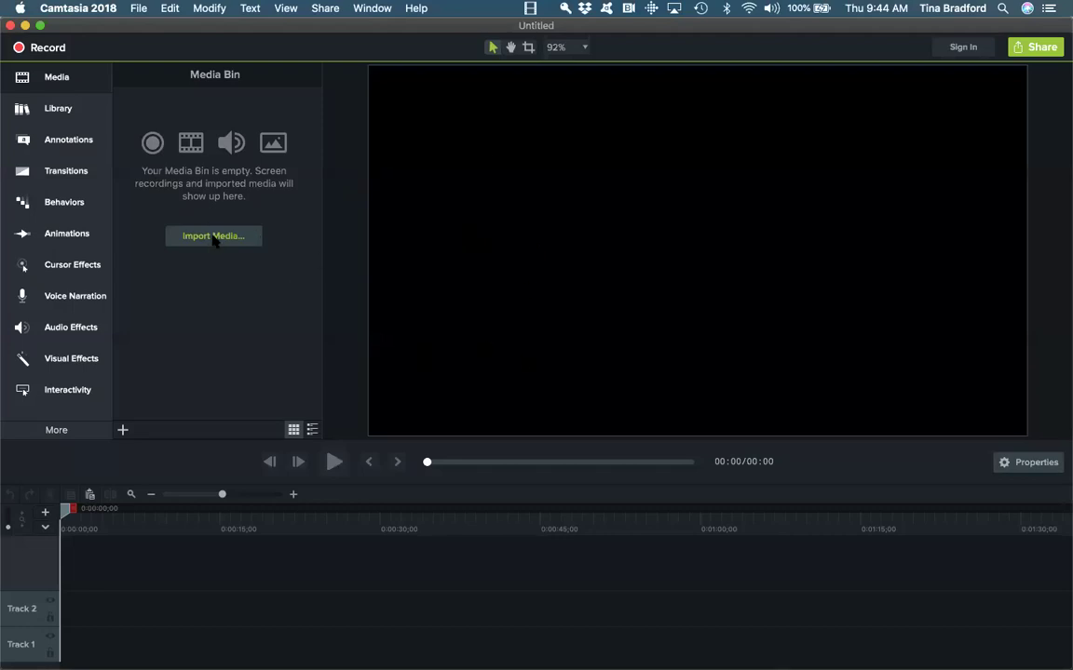
{"action": "left_click", "coordinate": [43, 48]}
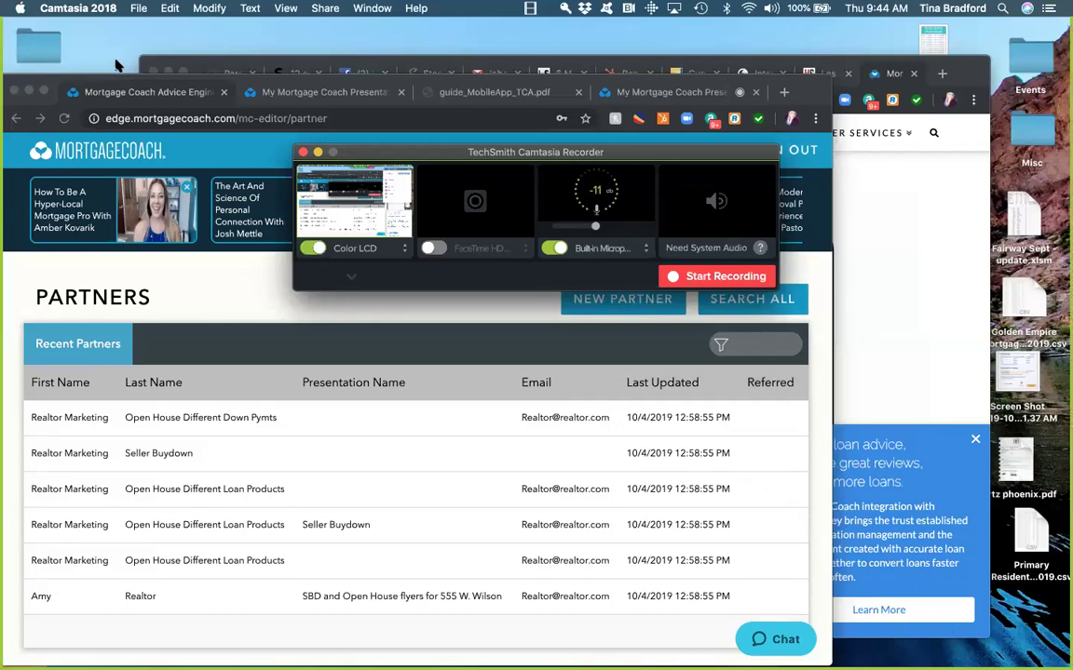
{"action": "left_click", "coordinate": [6, 5]}
{"action": "left_click", "coordinate": [79, 65]}
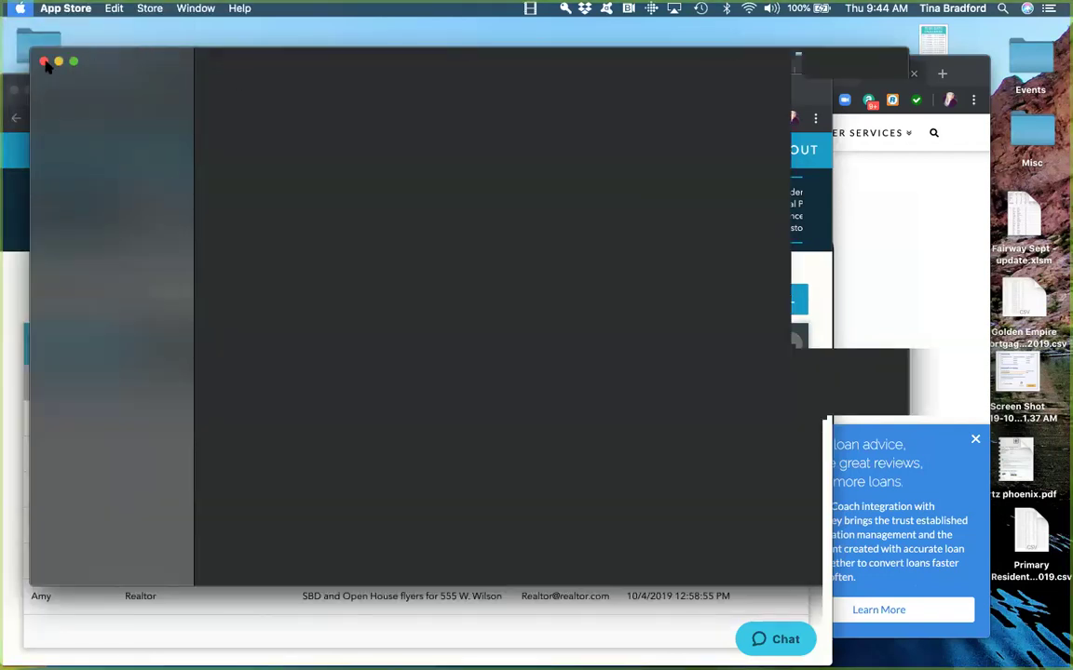
{"action": "left_click", "coordinate": [44, 61]}
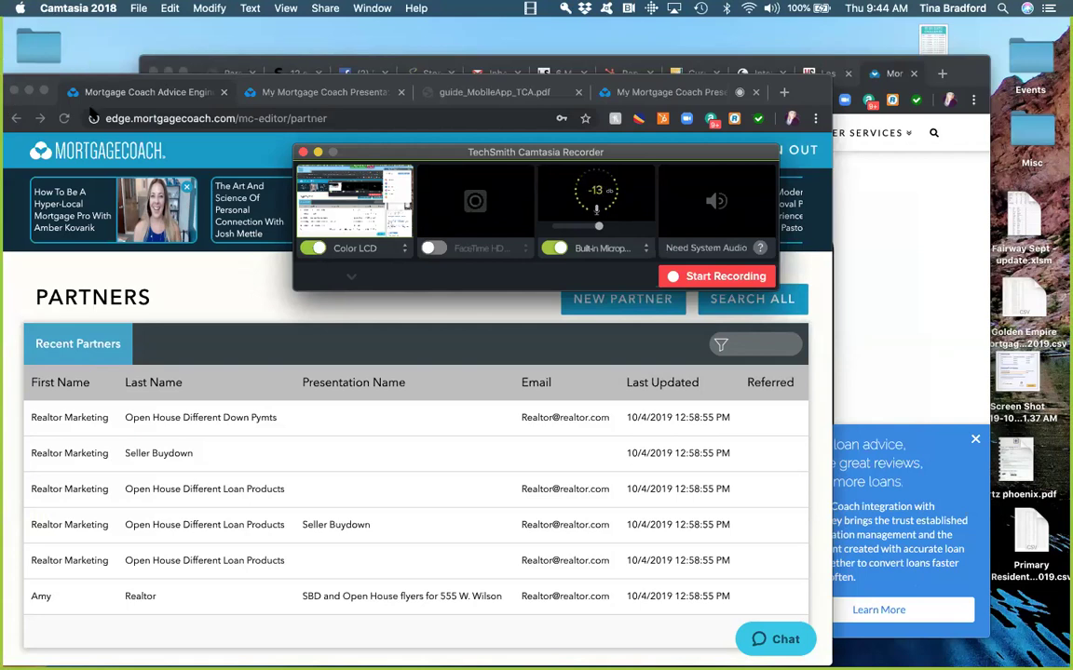
Start recording the Color LCD display with the built-in microphone and open the Open House Different Down Pymts partner record
{"action": "left_click", "coordinate": [725, 276]}
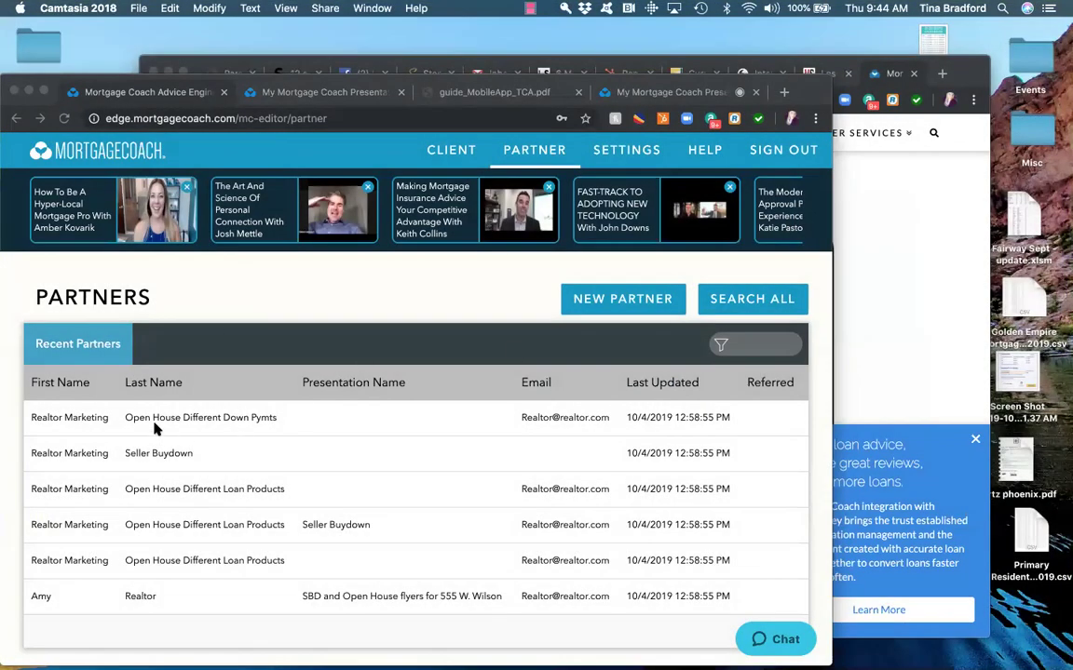
{"action": "left_click", "coordinate": [156, 427]}
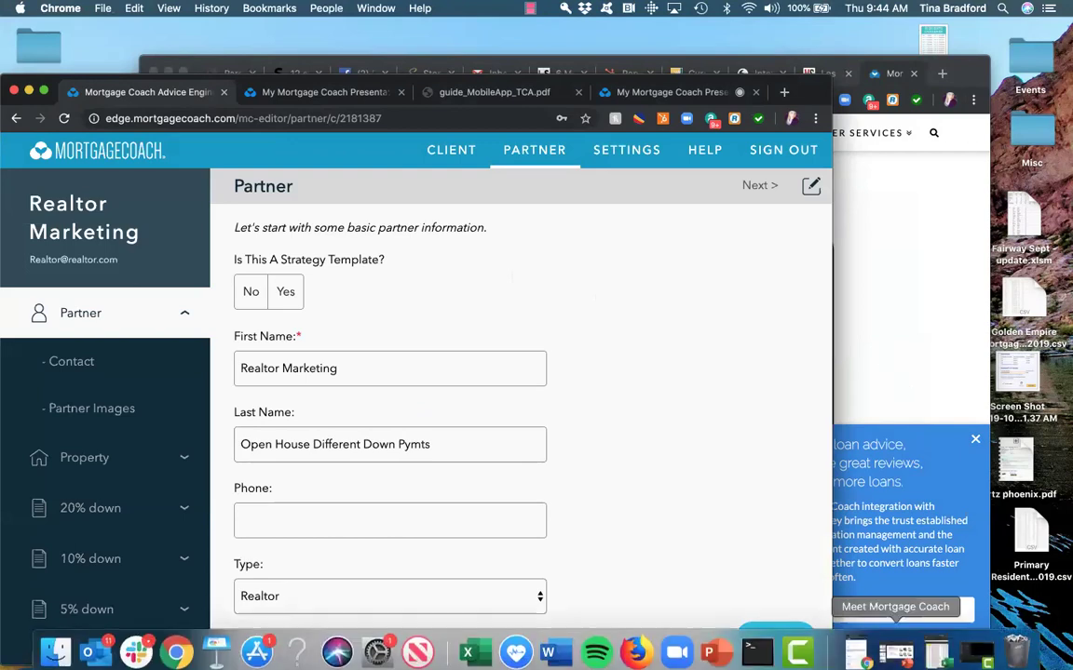
{"action": "left_click", "coordinate": [797, 645]}
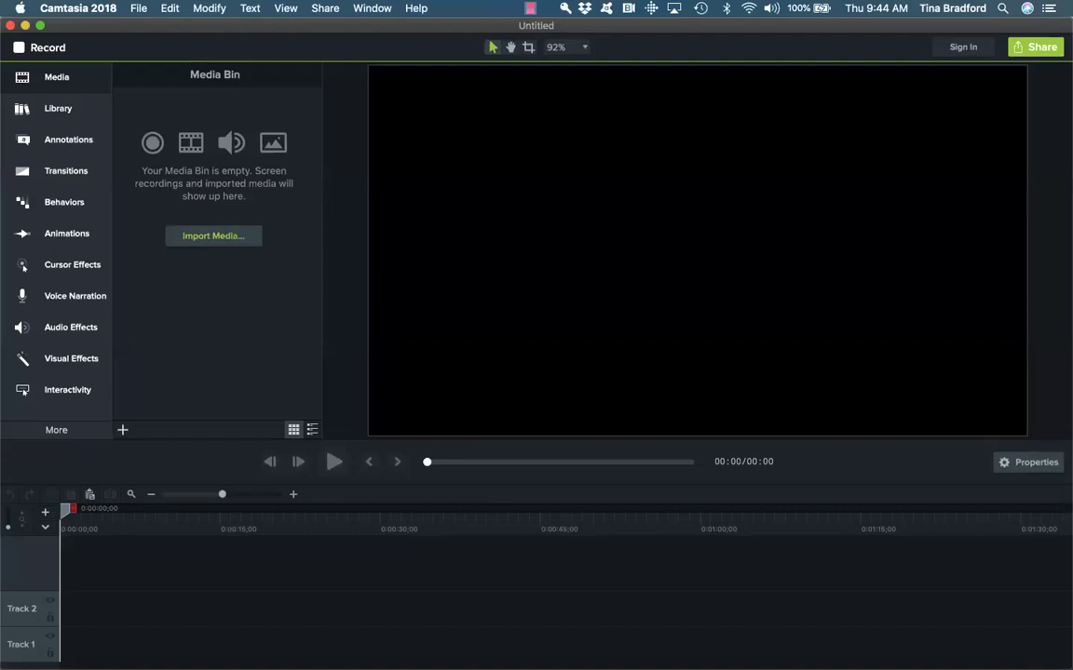
{"action": "key", "text": "super+equal"}
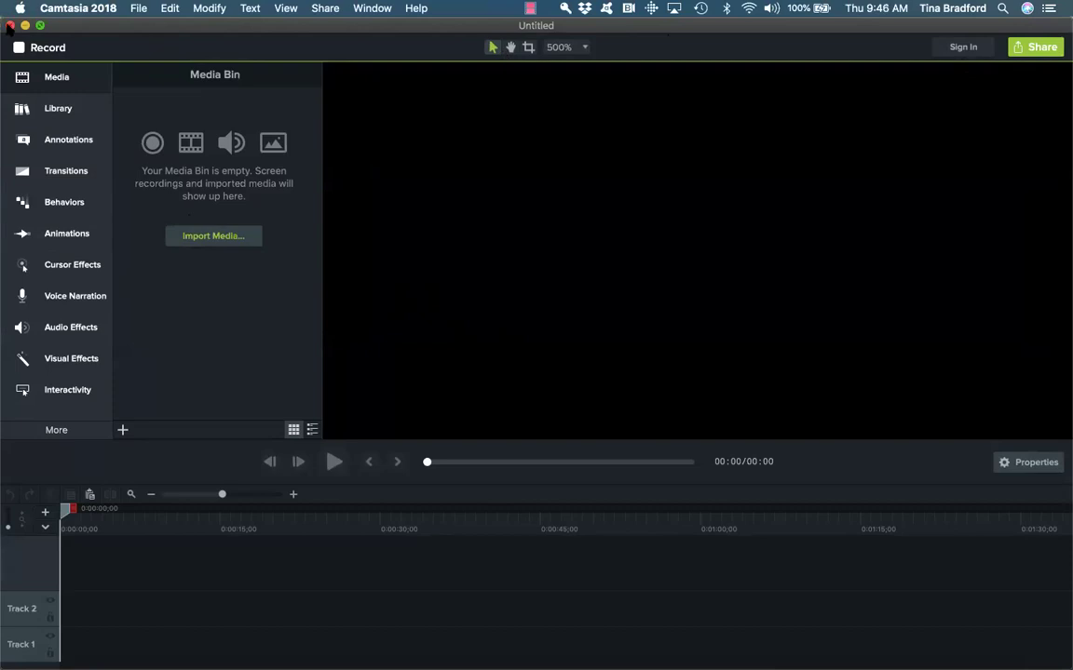
{"action": "left_click", "coordinate": [10, 25]}
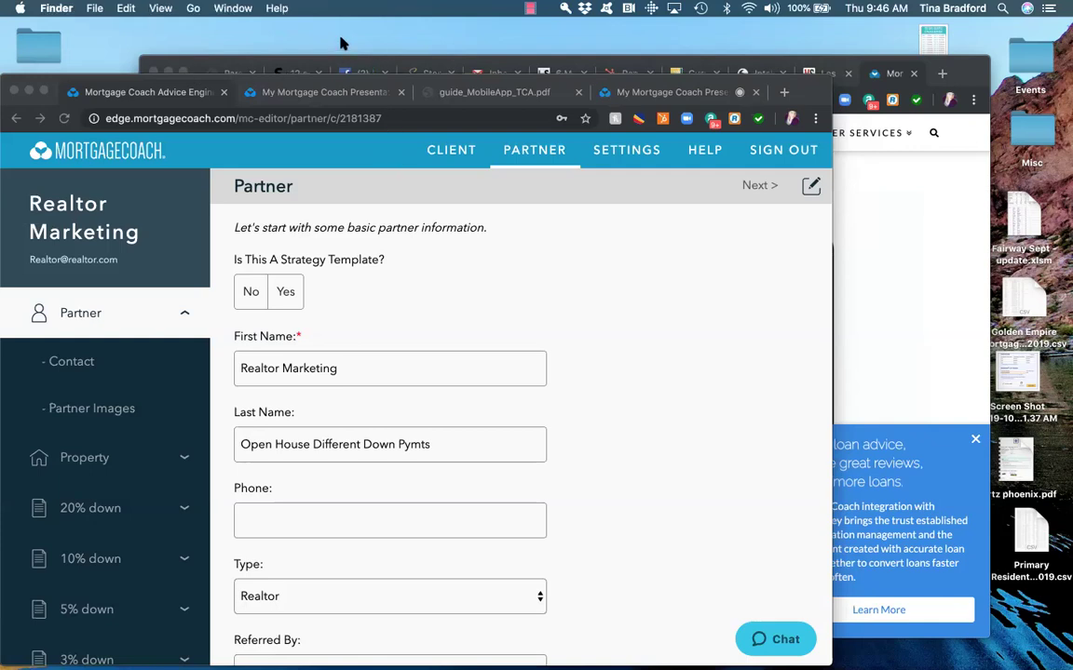
Stop the Camtasia screen recording so the captured clip loads into the editor
{"action": "left_click", "coordinate": [530, 8]}
{"action": "left_click", "coordinate": [562, 28]}
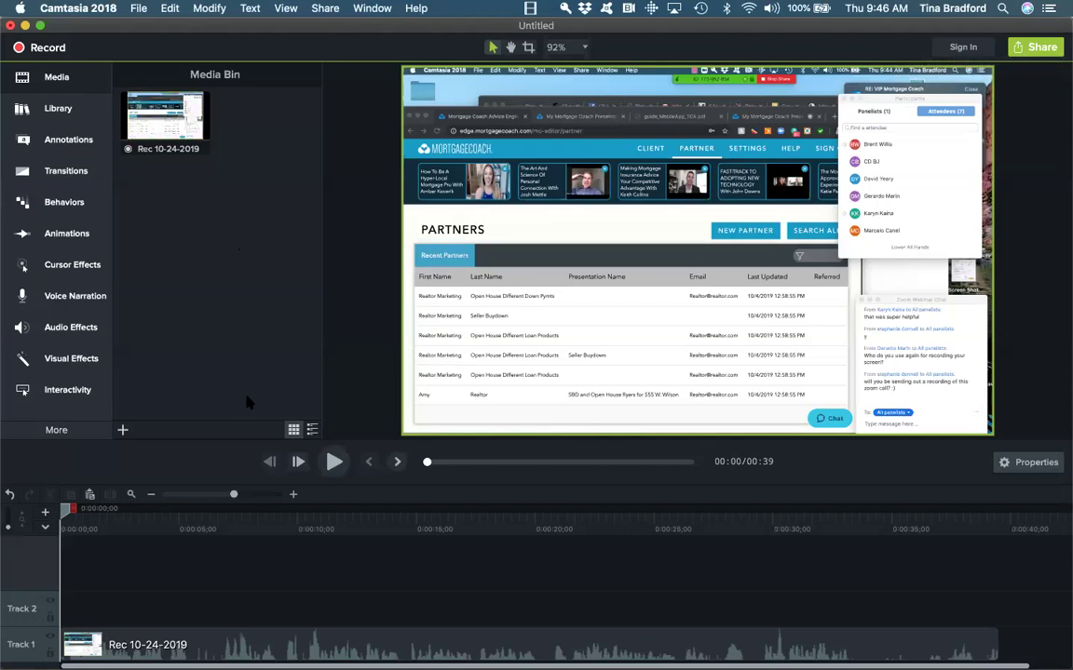
Split the recording at 0:00:05;04 and 0:00:09;09 on the timeline and ripple delete the segment between the splits
{"action": "left_click_drag", "start_coordinate": [68, 508], "coordinate": [181, 509]}
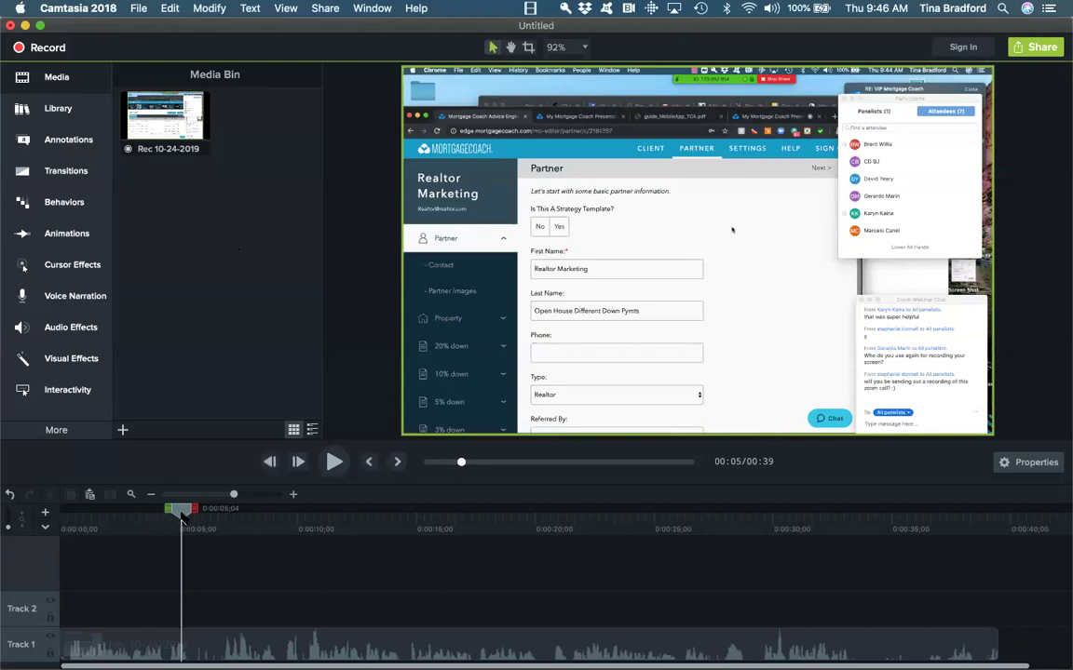
{"action": "right_click", "coordinate": [183, 512]}
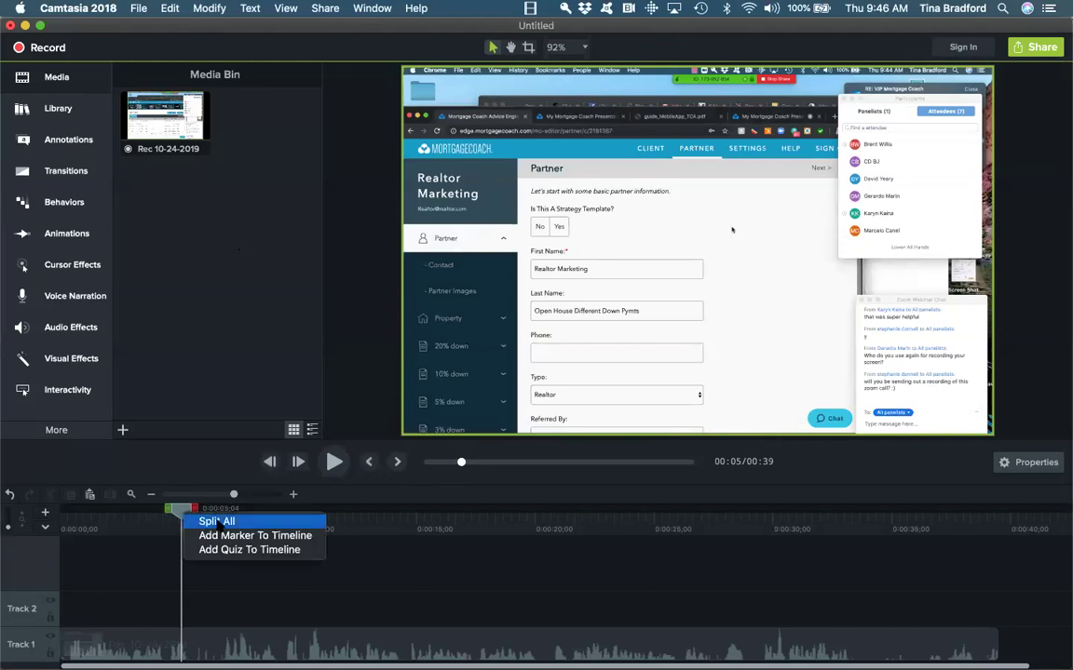
{"action": "left_click", "coordinate": [212, 465]}
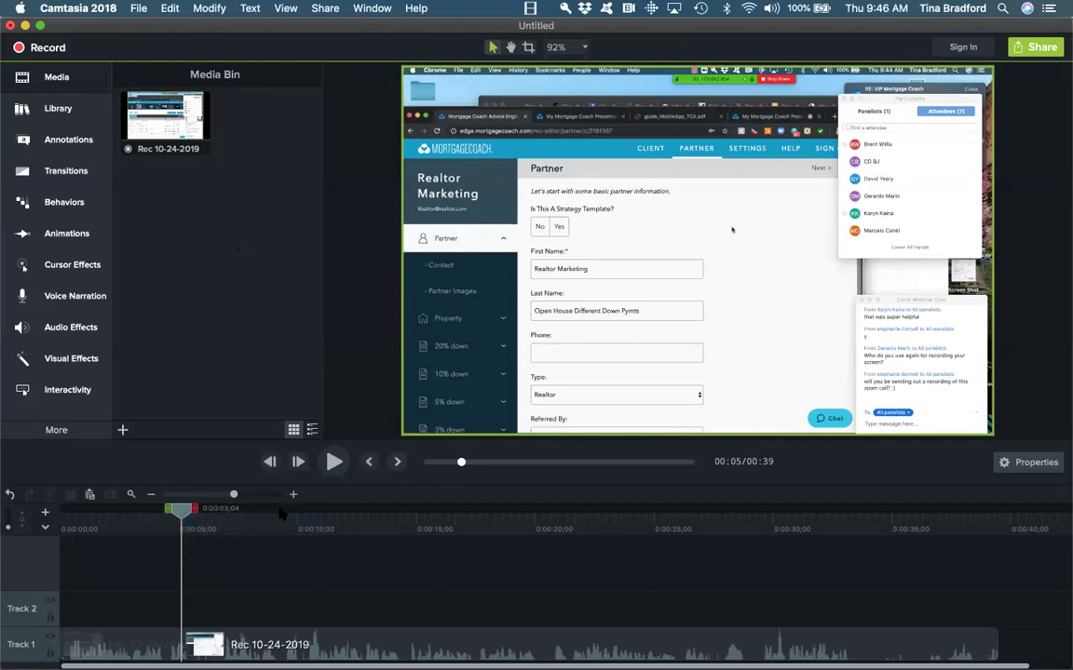
{"action": "left_click", "coordinate": [280, 515]}
{"action": "right_click", "coordinate": [283, 512]}
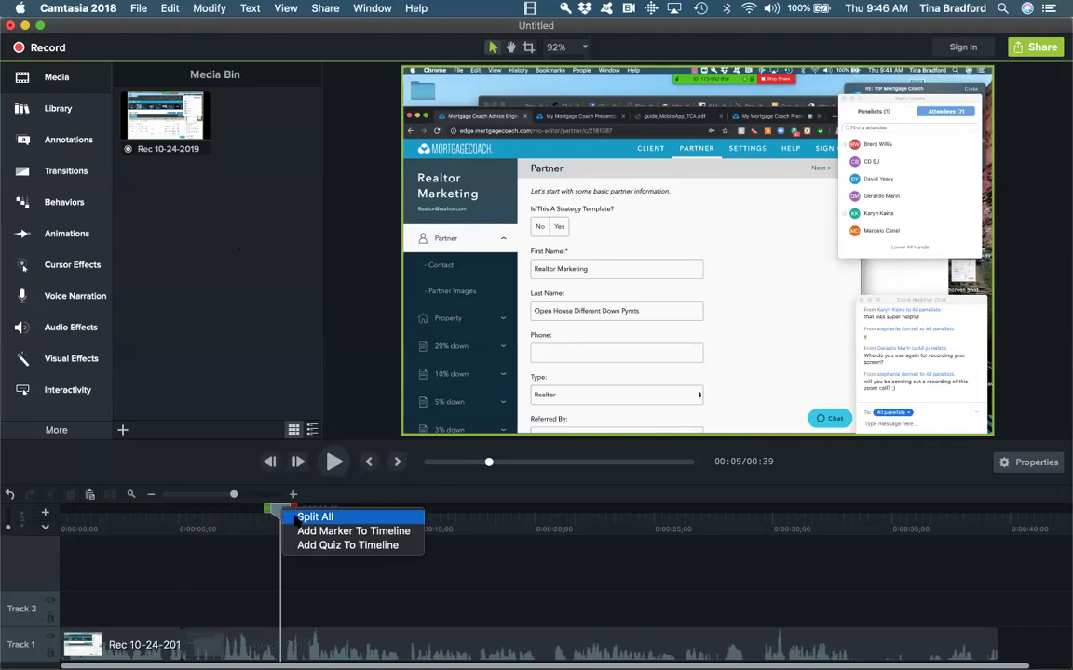
{"action": "left_click", "coordinate": [303, 518]}
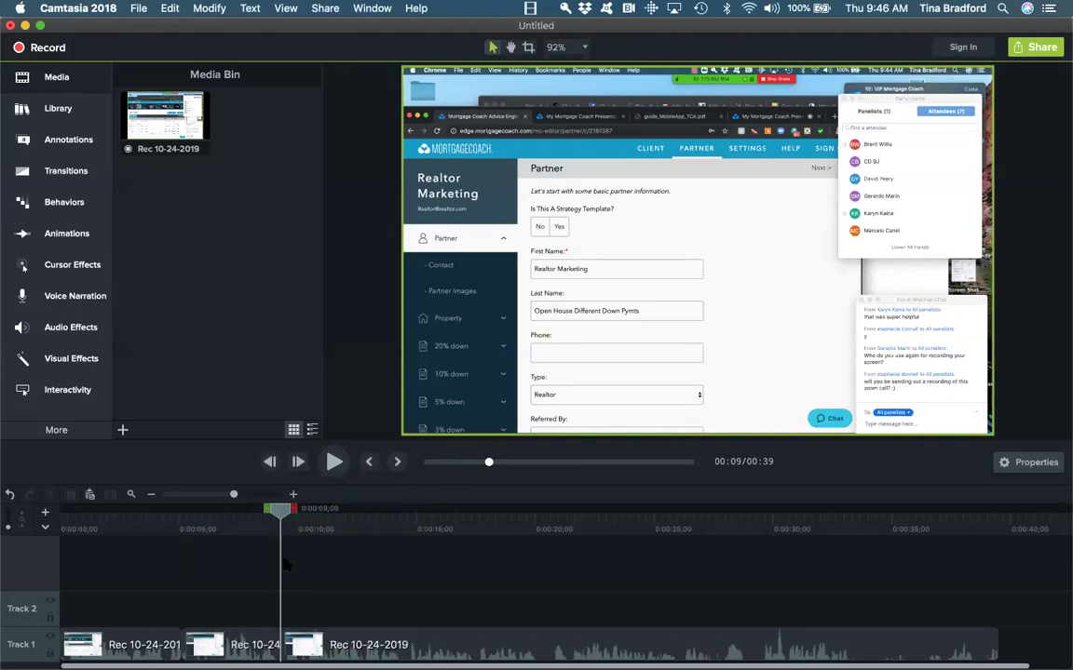
{"action": "right_click", "coordinate": [249, 646]}
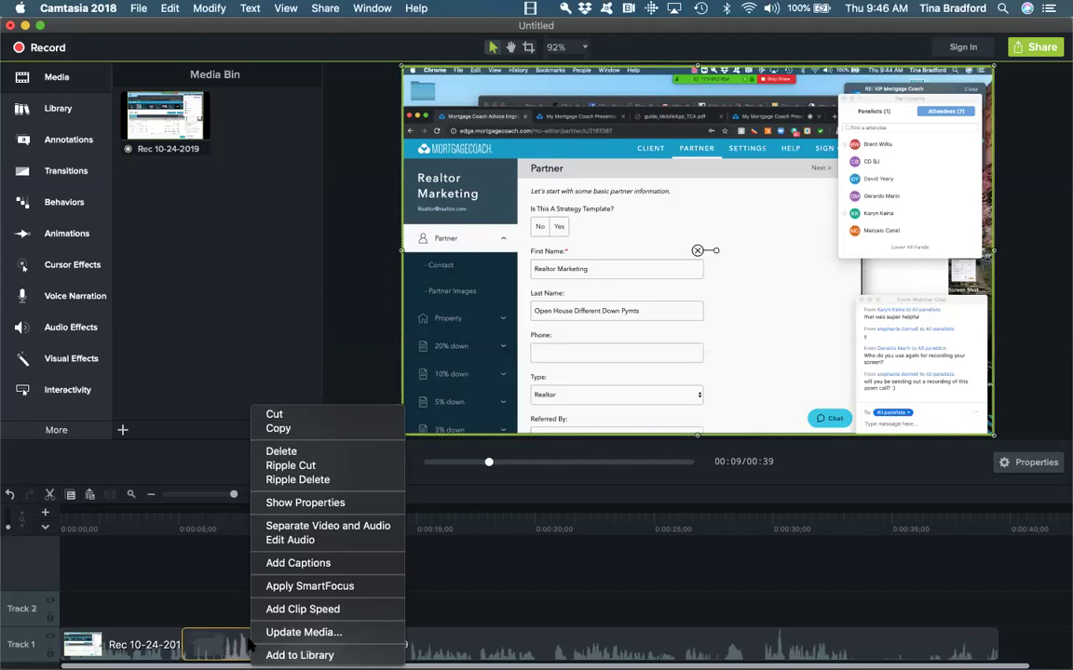
{"action": "left_click", "coordinate": [294, 479]}
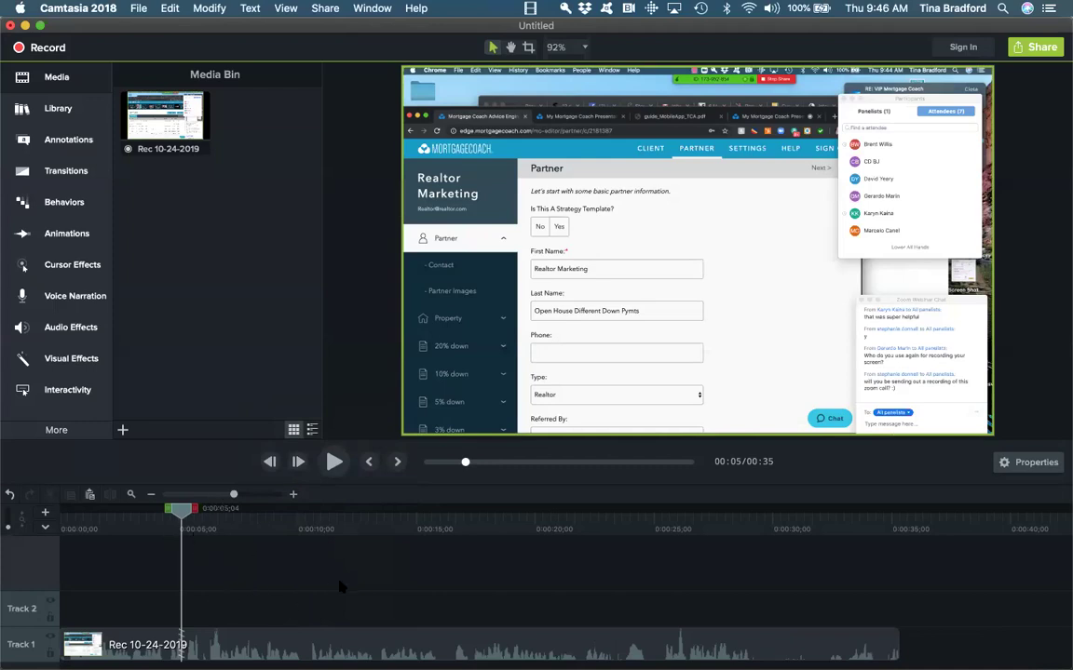
Separate the video and audio of the recording on the timeline and select the audio clip on Track 2
{"action": "left_click", "coordinate": [216, 642]}
{"action": "right_click", "coordinate": [217, 642]}
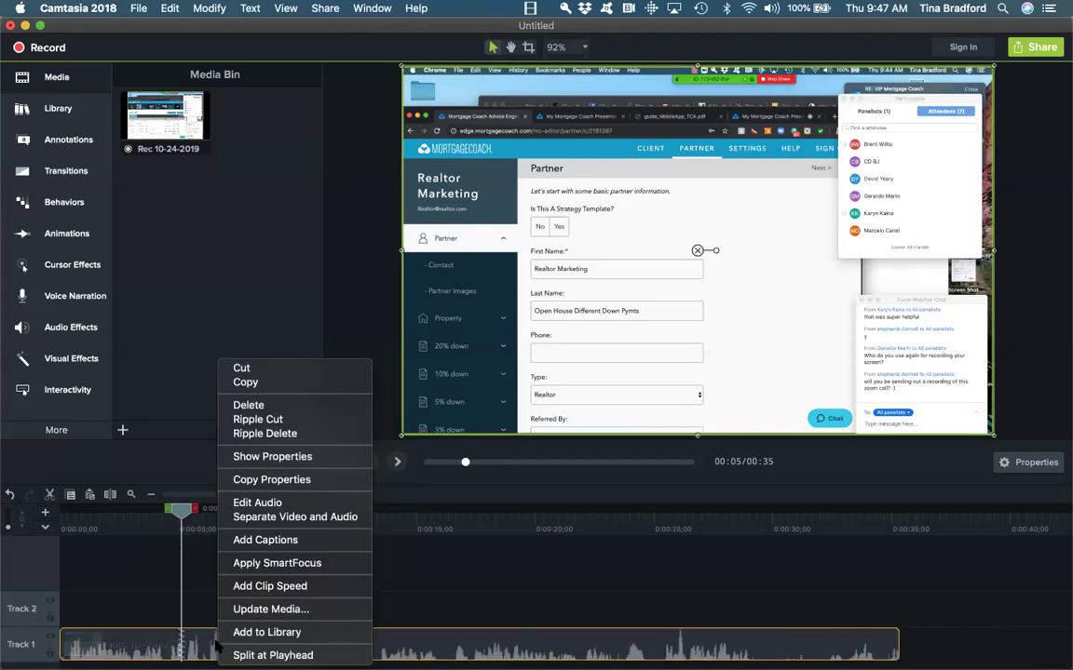
{"action": "left_click", "coordinate": [311, 519]}
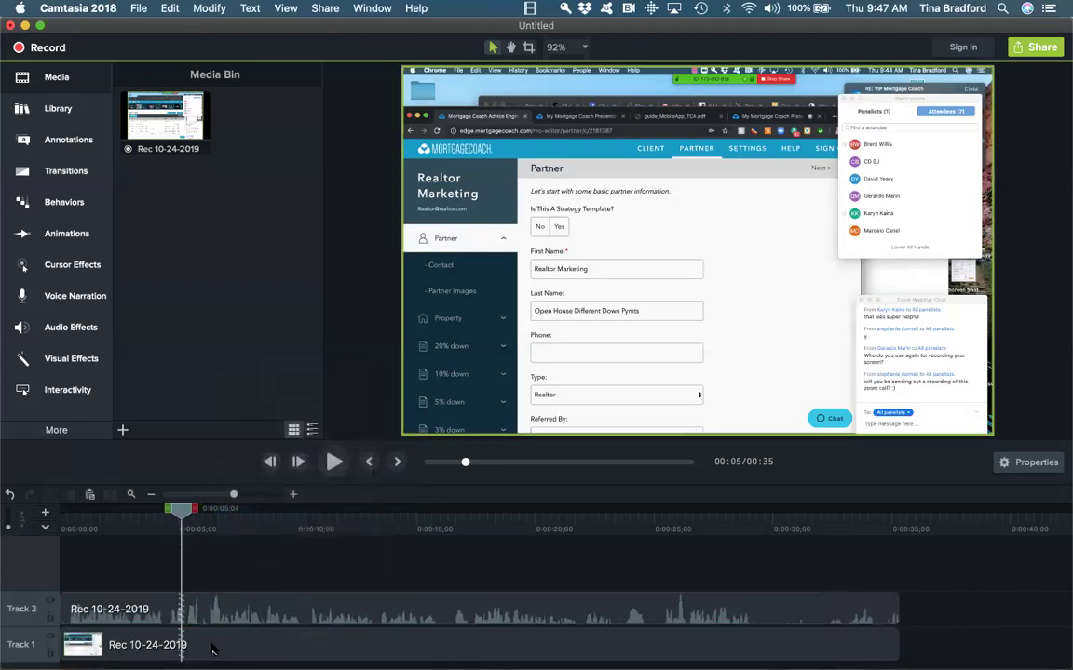
{"action": "left_click_drag", "start_coordinate": [213, 649], "coordinate": [240, 612]}
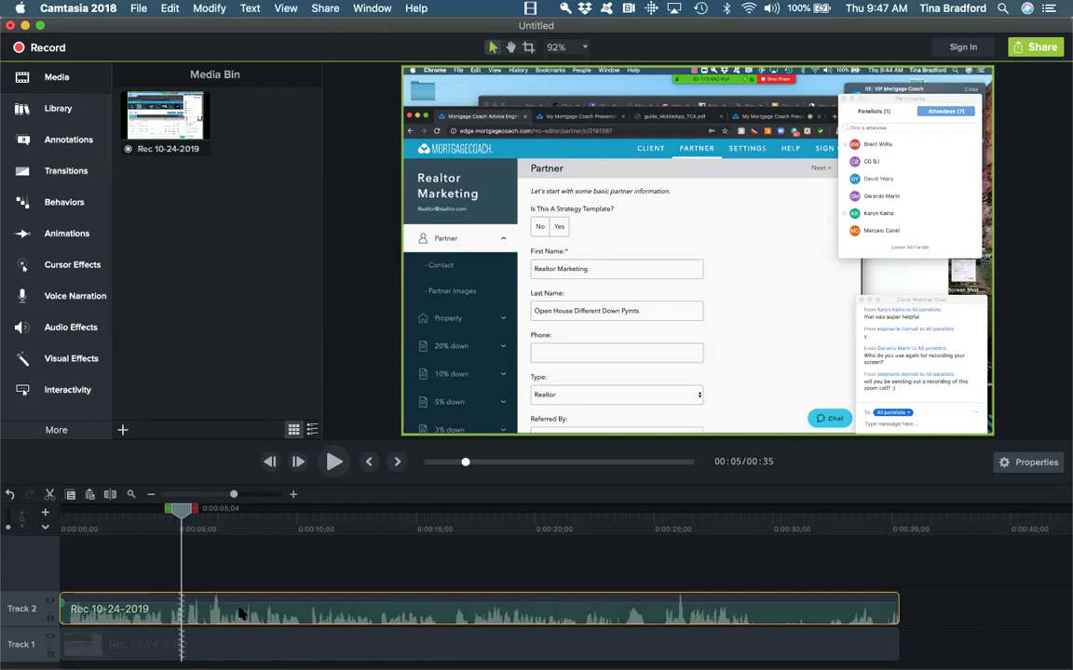
Look through the available annotation callouts, cursor effects and animations
{"action": "left_click", "coordinate": [69, 142]}
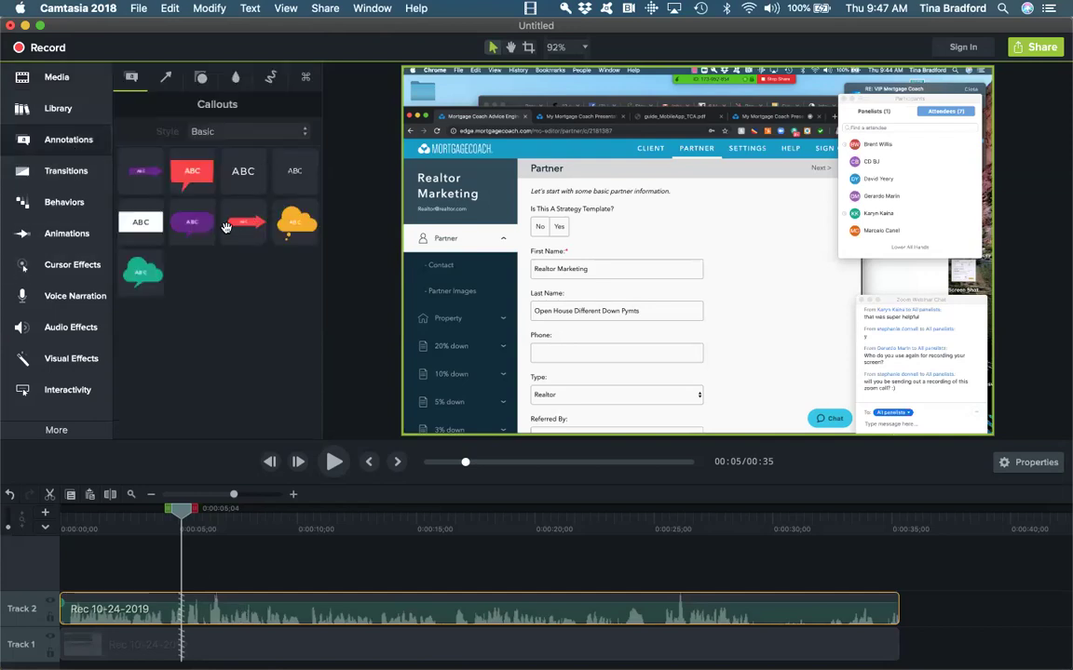
{"action": "left_click", "coordinate": [56, 264]}
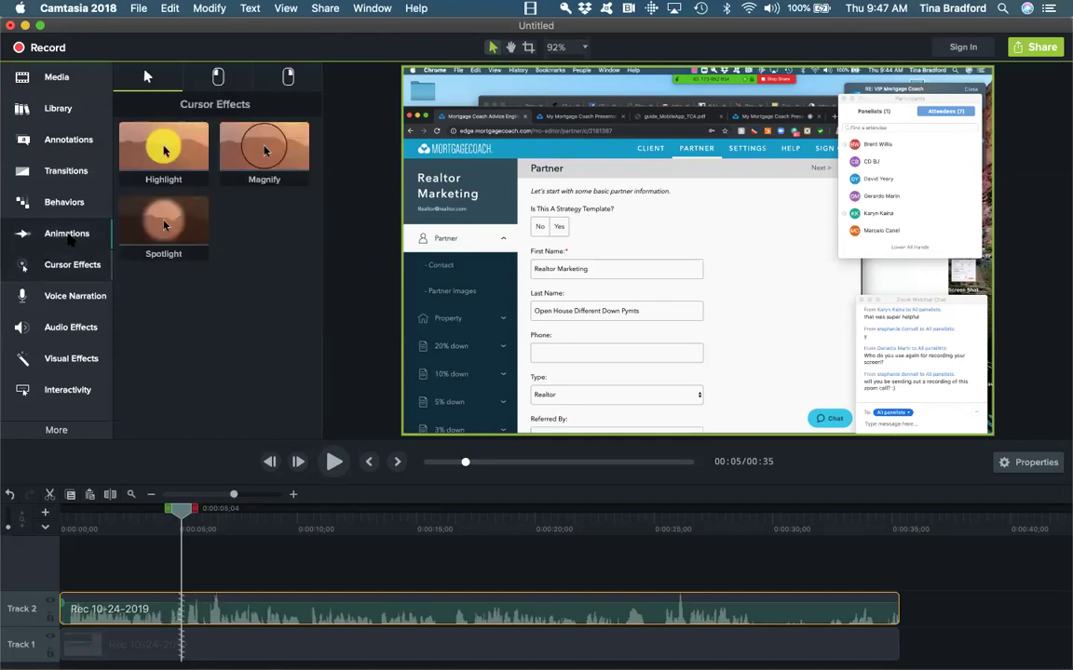
{"action": "left_click", "coordinate": [70, 239]}
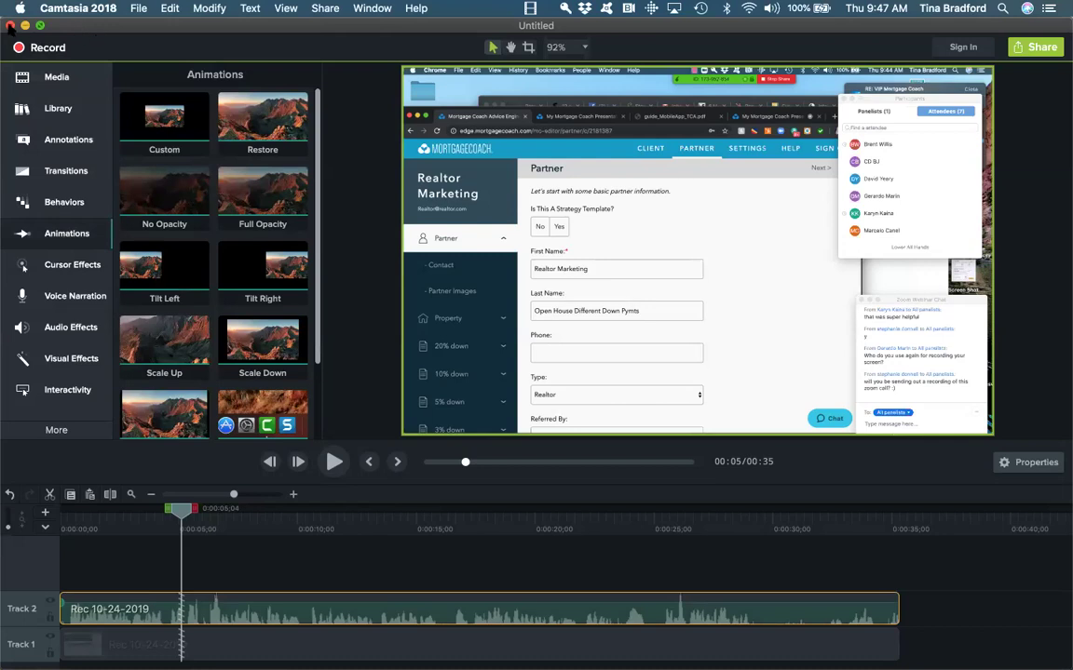
Close the untitled project without saving its changes and quit Camtasia
{"action": "left_click", "coordinate": [10, 25]}
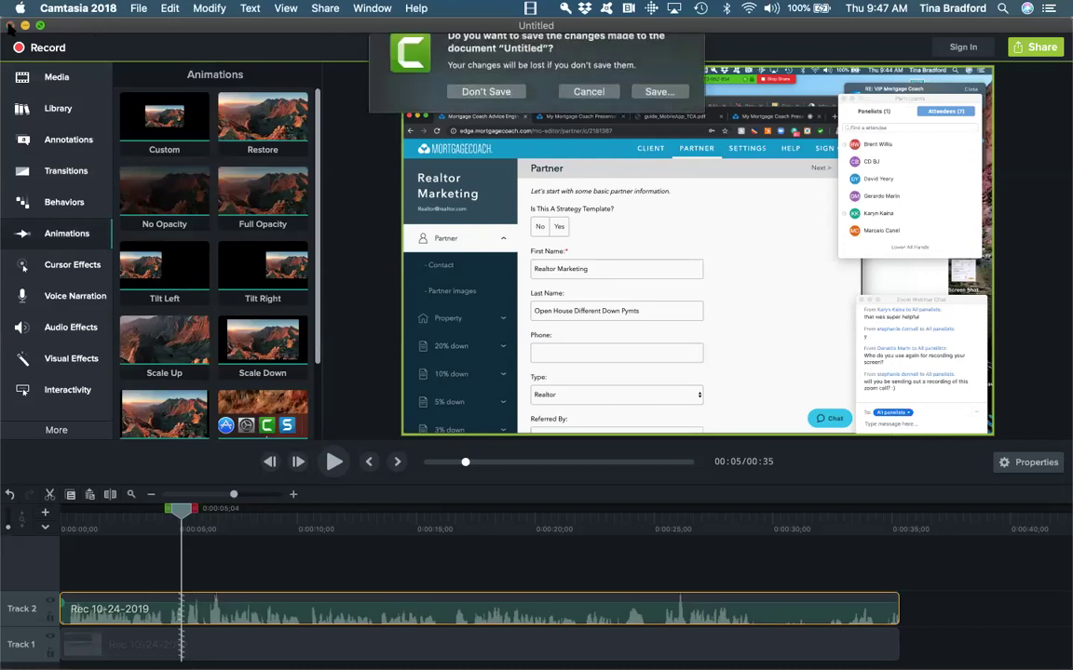
{"action": "left_click", "coordinate": [488, 109]}
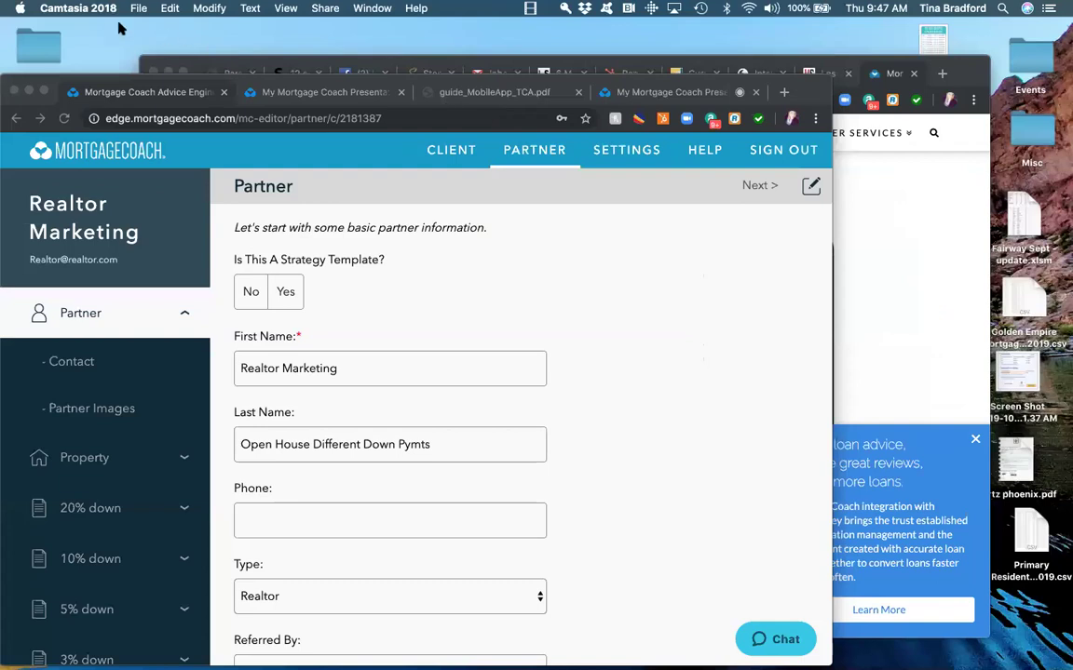
{"action": "left_click", "coordinate": [90, 14]}
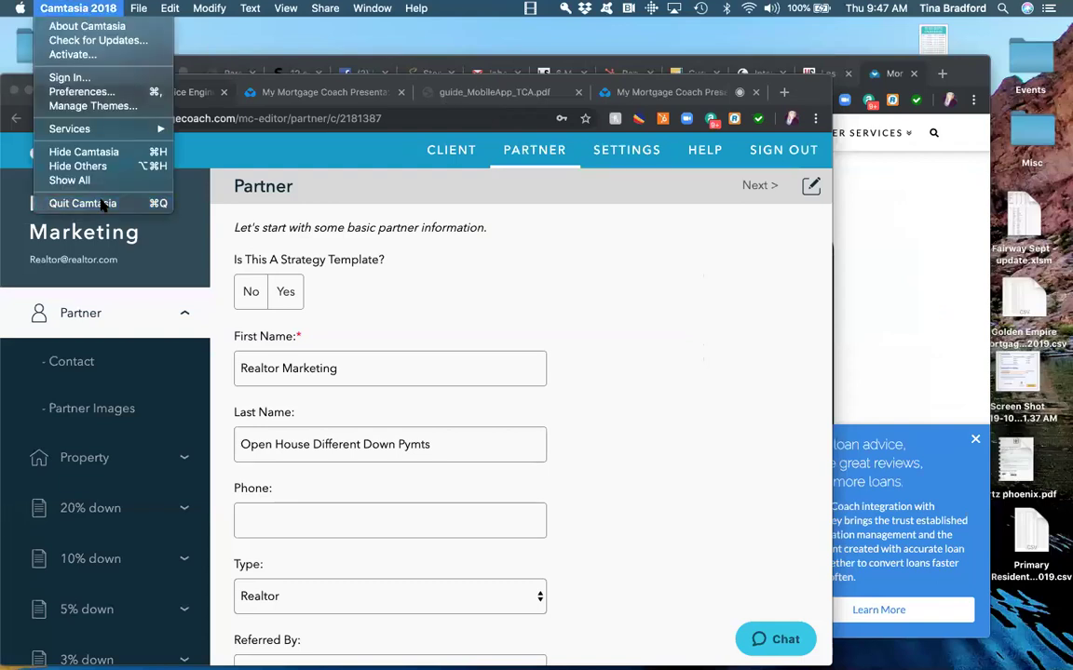
{"action": "left_click", "coordinate": [75, 181]}
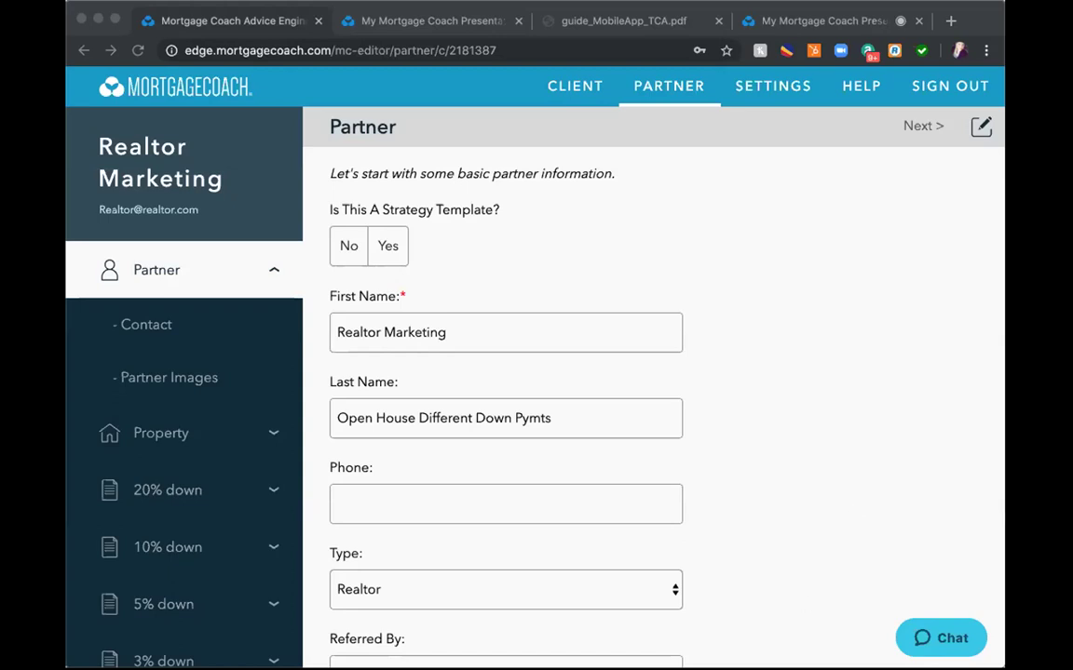
{"action": "left_click", "coordinate": [921, 638]}
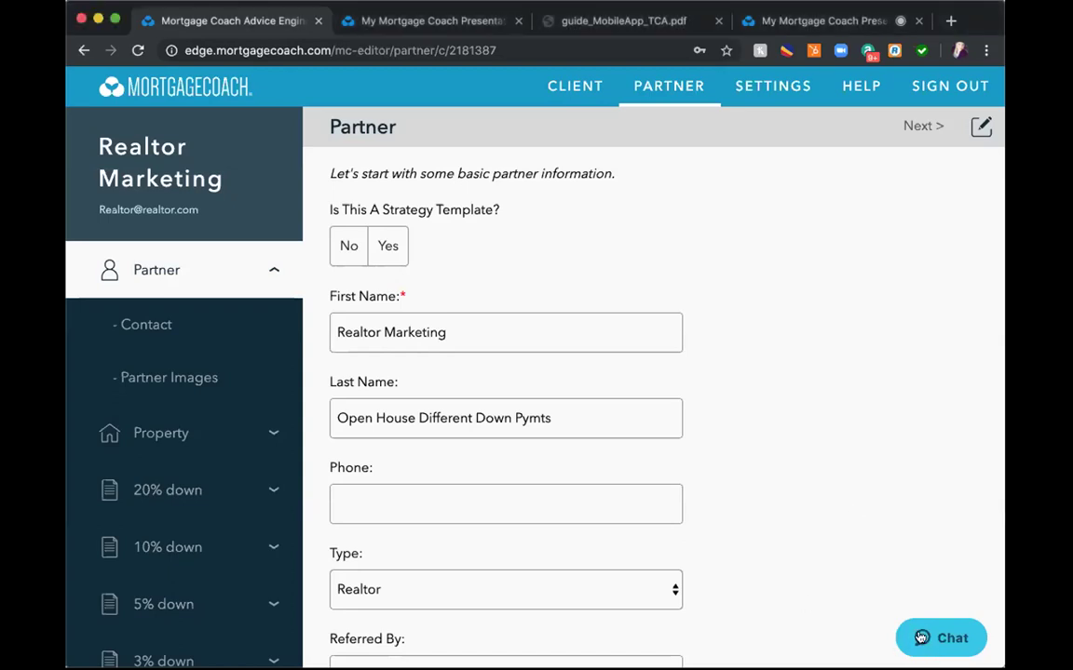